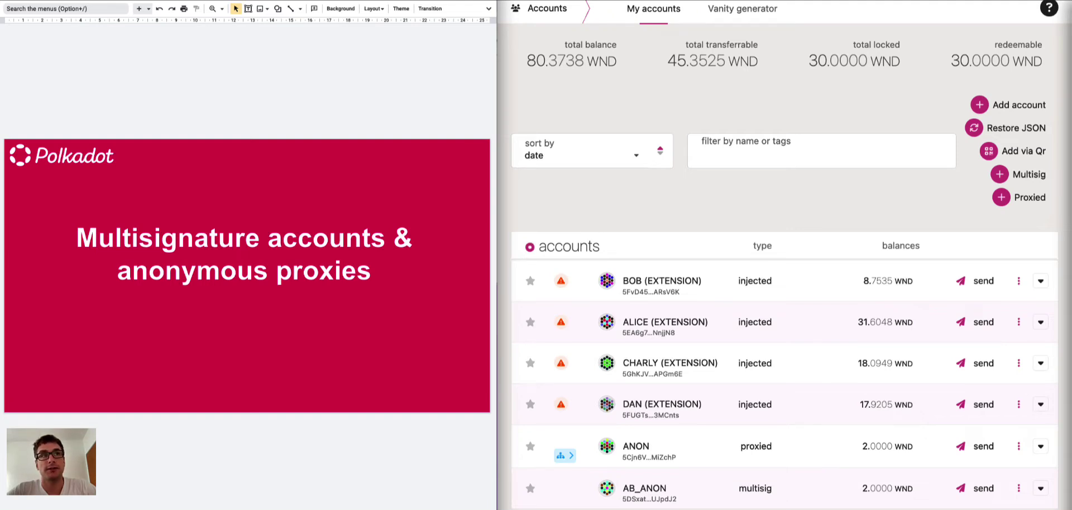
# Advance the presentation through the ABC multisignature diagram to the AB_anon anonymous proxy diagram.
pyautogui.press('Right')
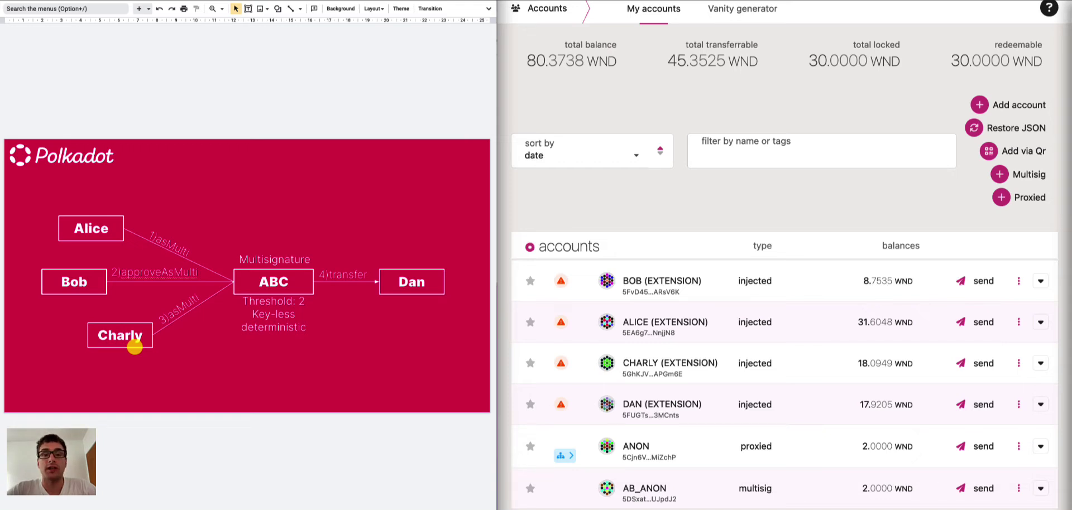
pyautogui.press('Down')
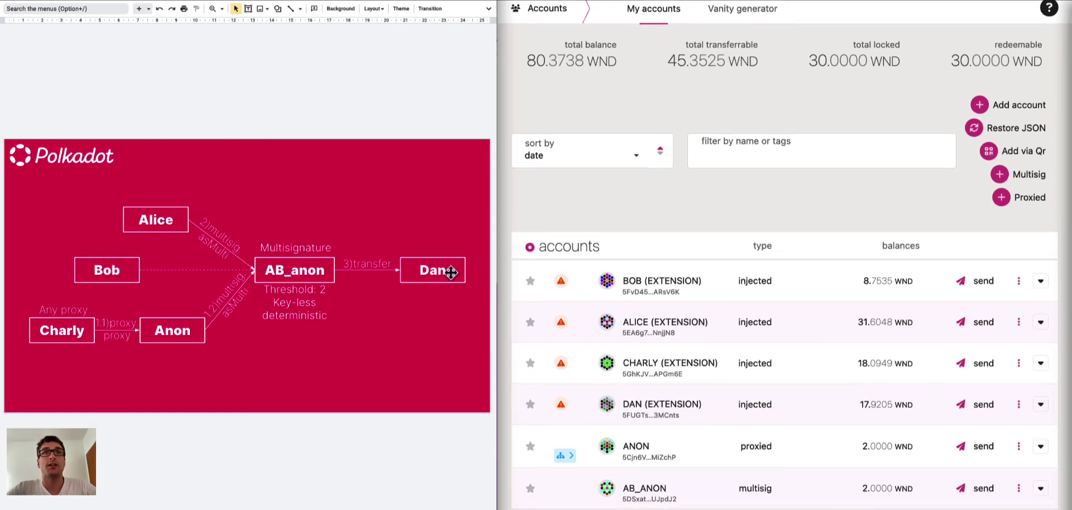
# Inspect the proxy overview of the ANON account and the multisig threshold and signatories of AB_ANON.
pyautogui.click(682, 193)
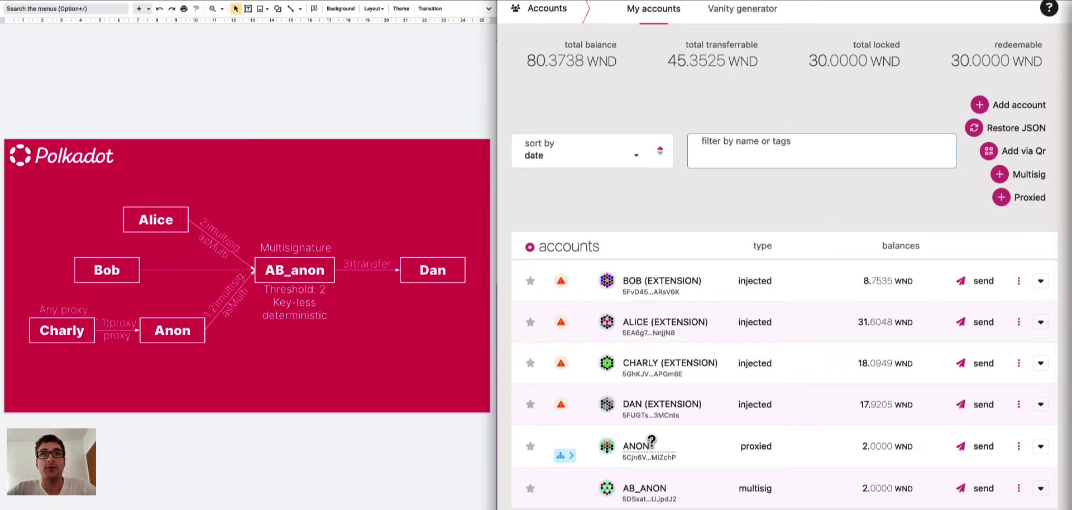
pyautogui.moveTo(572, 461)
pyautogui.click(628, 461)
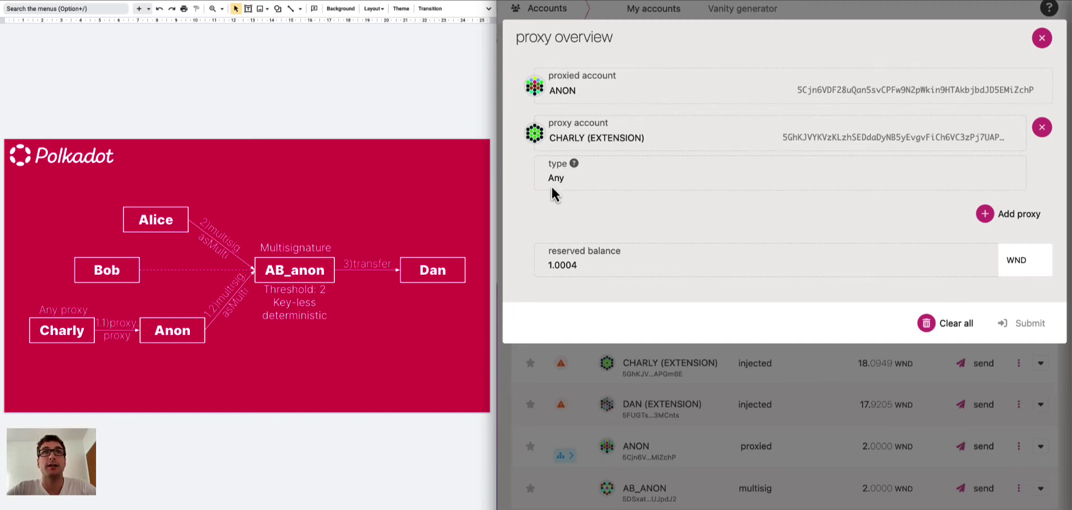
pyautogui.click(633, 481)
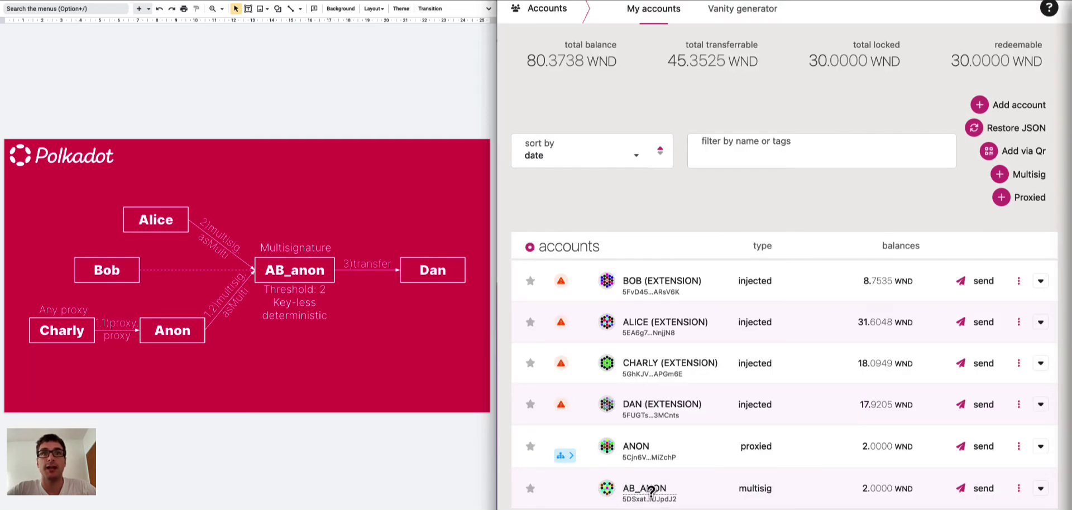
pyautogui.click(651, 490)
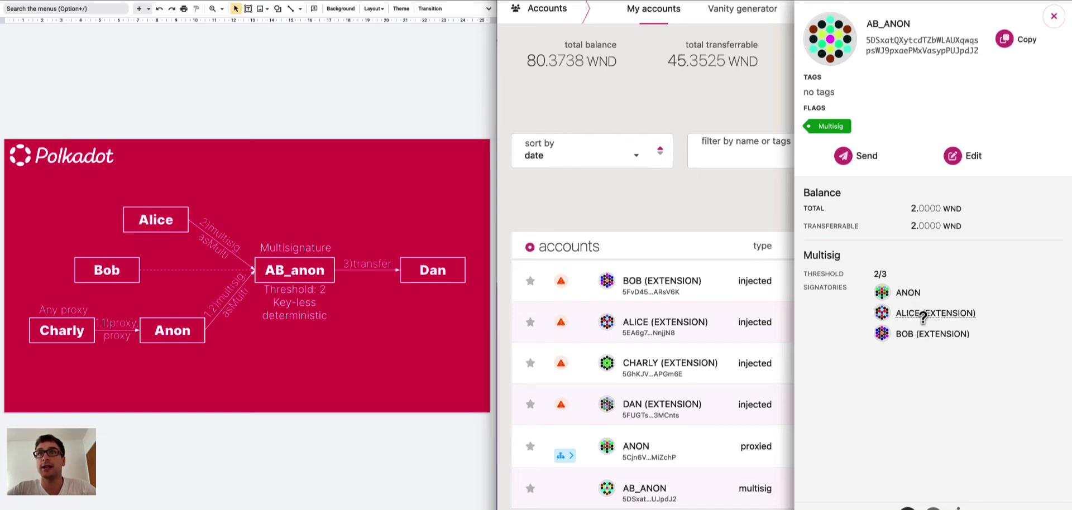
pyautogui.click(689, 448)
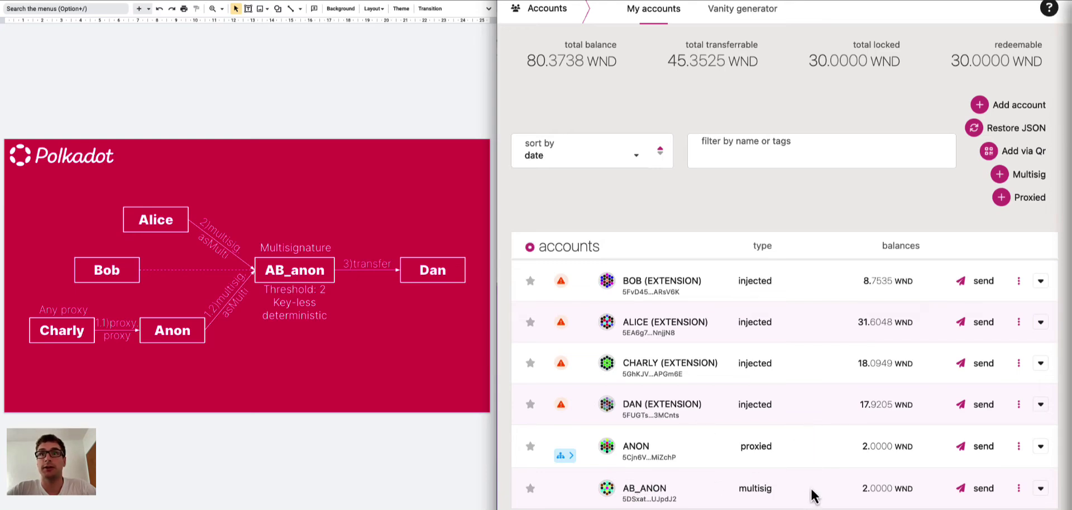
# Prepare a transfer of 1 WND from AB_ANON to DAN (EXTENSION) and proceed to its authorization.
pyautogui.click(978, 490)
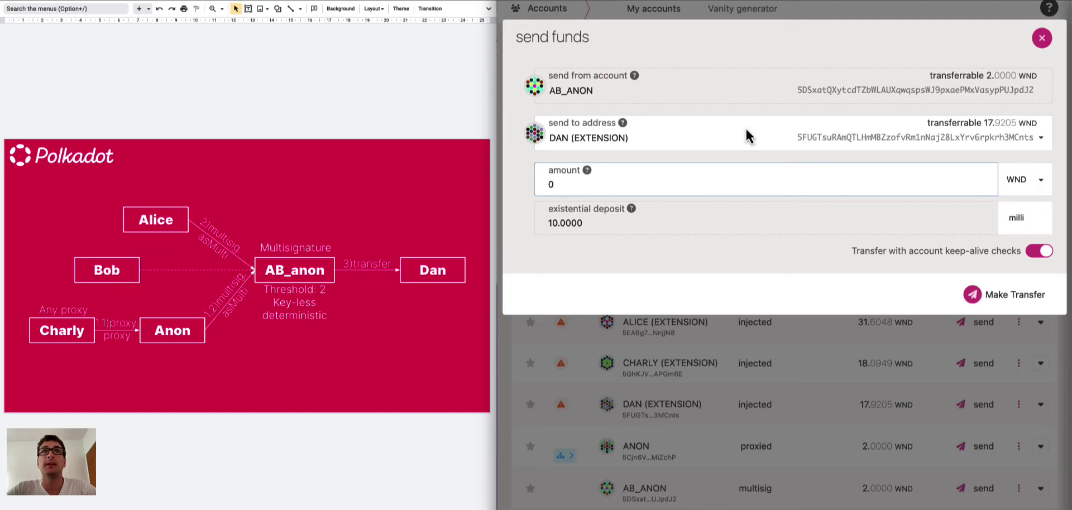
pyautogui.click(617, 136)
pyautogui.click(613, 234)
pyautogui.click(582, 190)
pyautogui.press('BackSpace')
pyautogui.write('1')
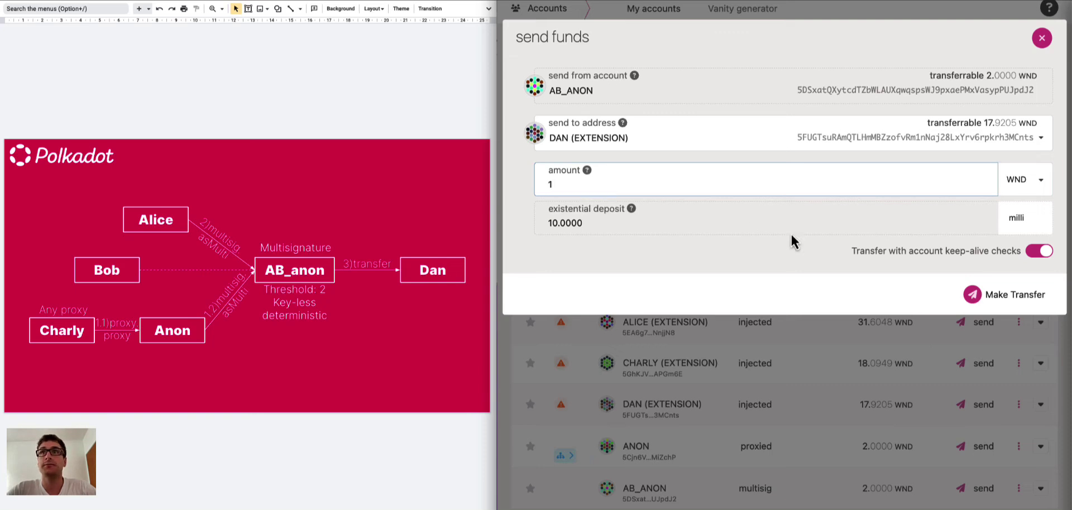
pyautogui.click(993, 295)
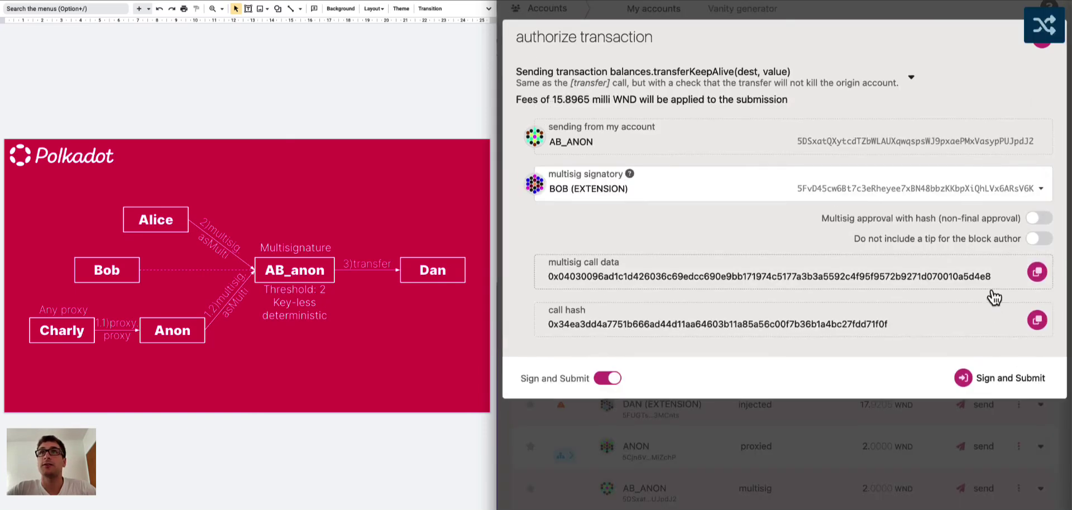
# Choose ANON as the multisig signatory and copy the transfer's multisig call data.
pyautogui.click(626, 194)
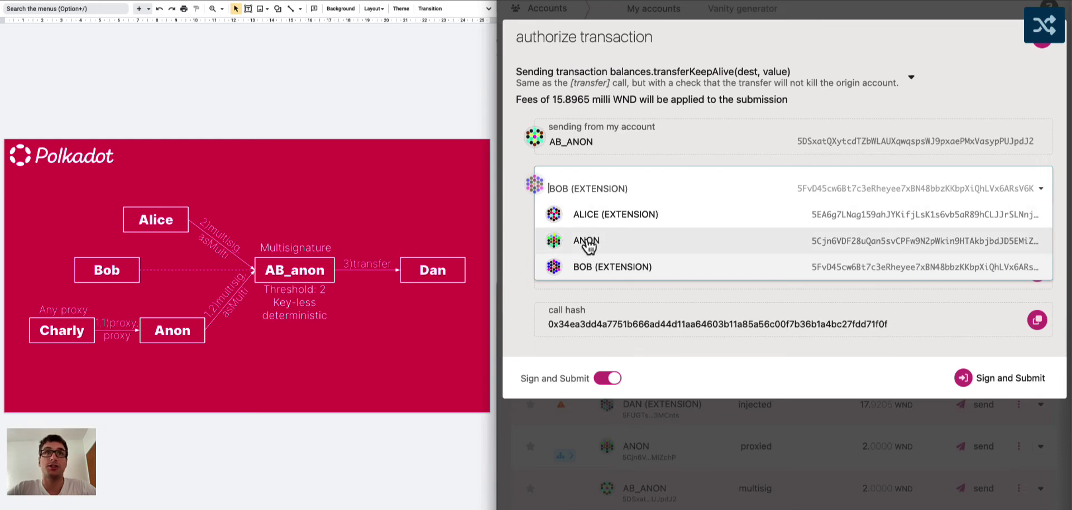
pyautogui.click(587, 241)
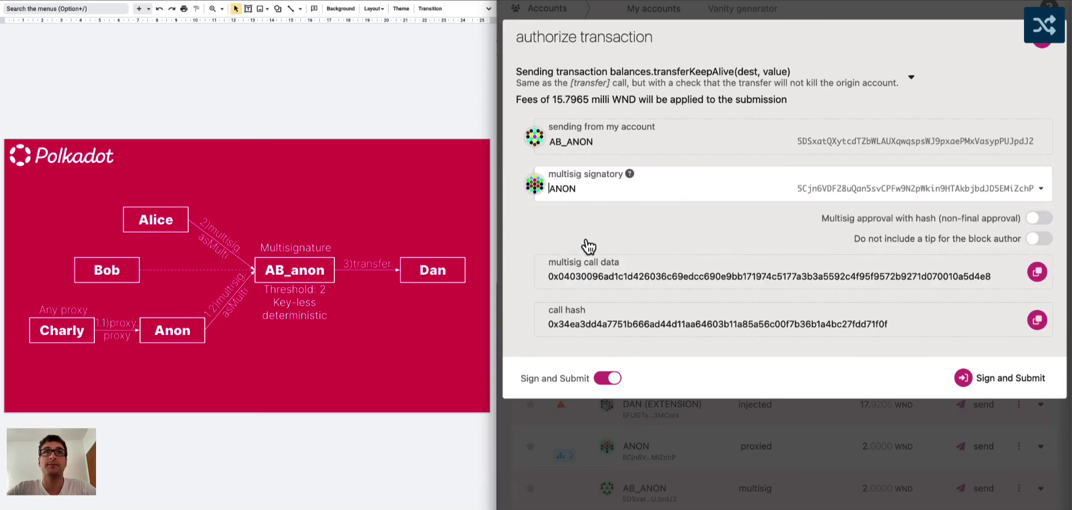
pyautogui.click(1037, 275)
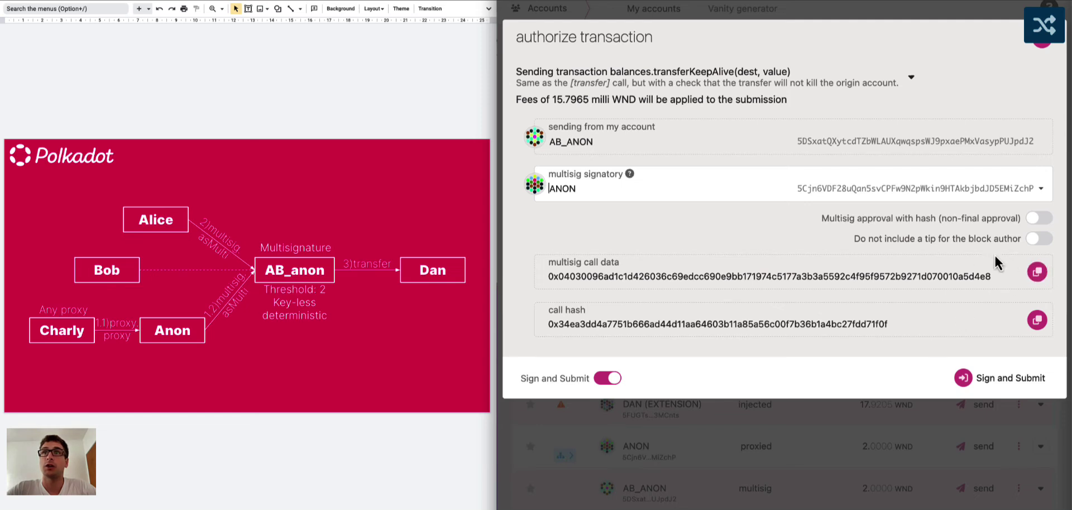
pyautogui.click(1036, 279)
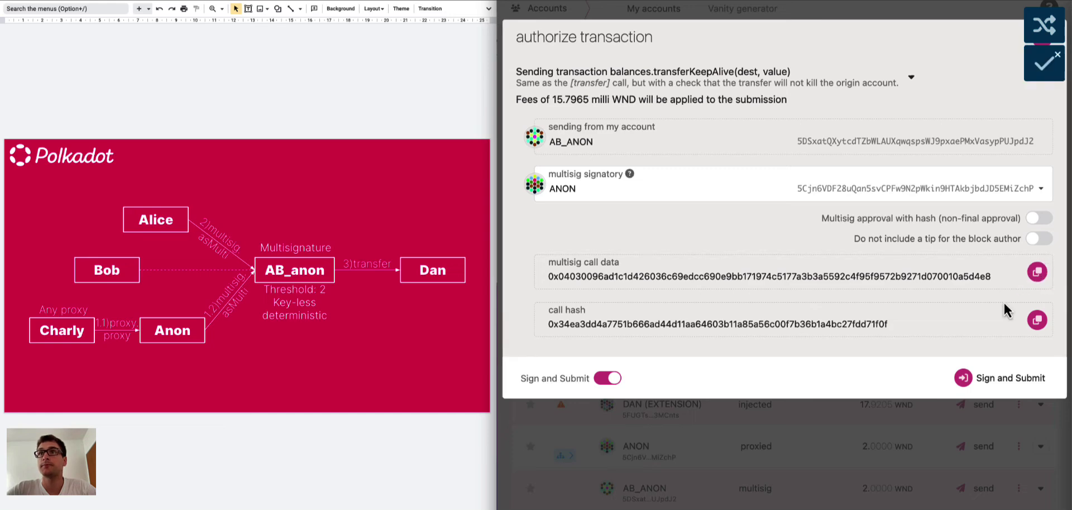
# Try to sign and submit the AB_ANON transfer with ANON as the signatory.
pyautogui.click(1008, 379)
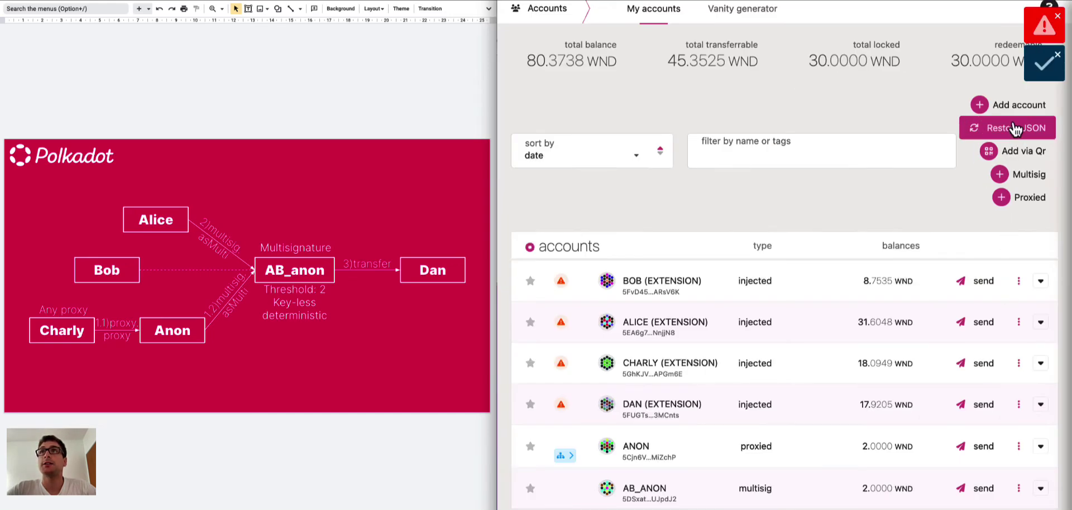
pyautogui.moveTo(959, 39)
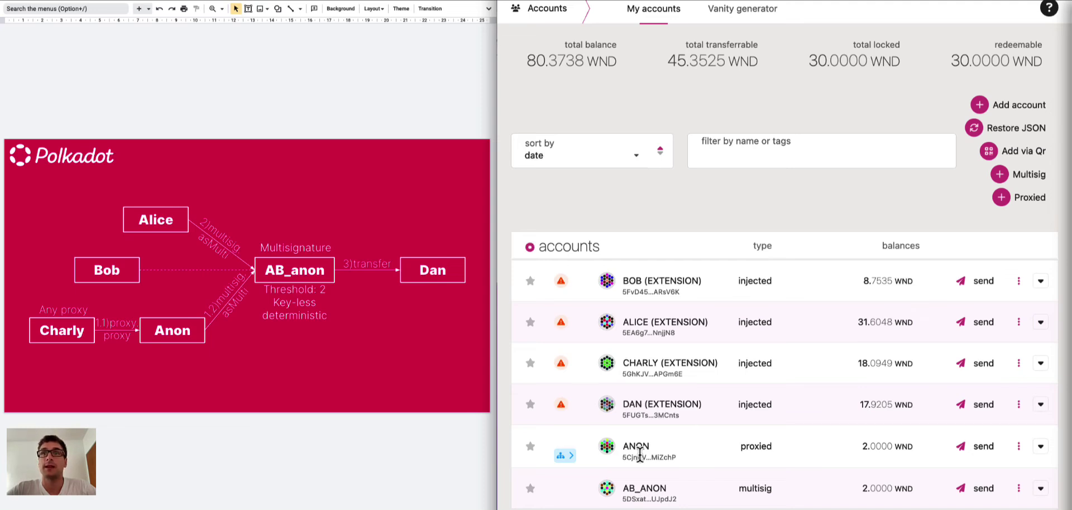
# Open the Extrinsics submission page.
pyautogui.scroll(2, 780, 75)
pyautogui.moveTo(768, 28)
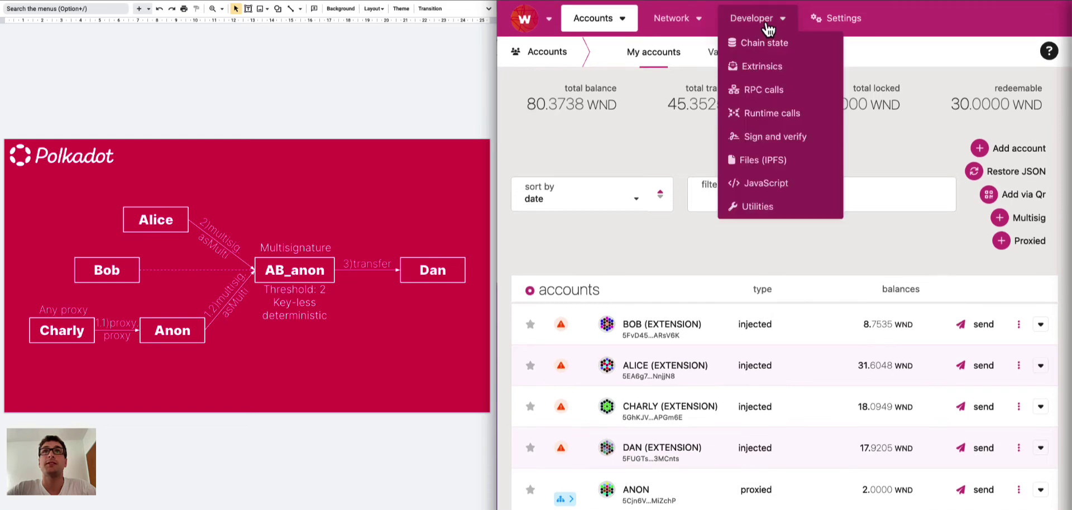
pyautogui.click(764, 67)
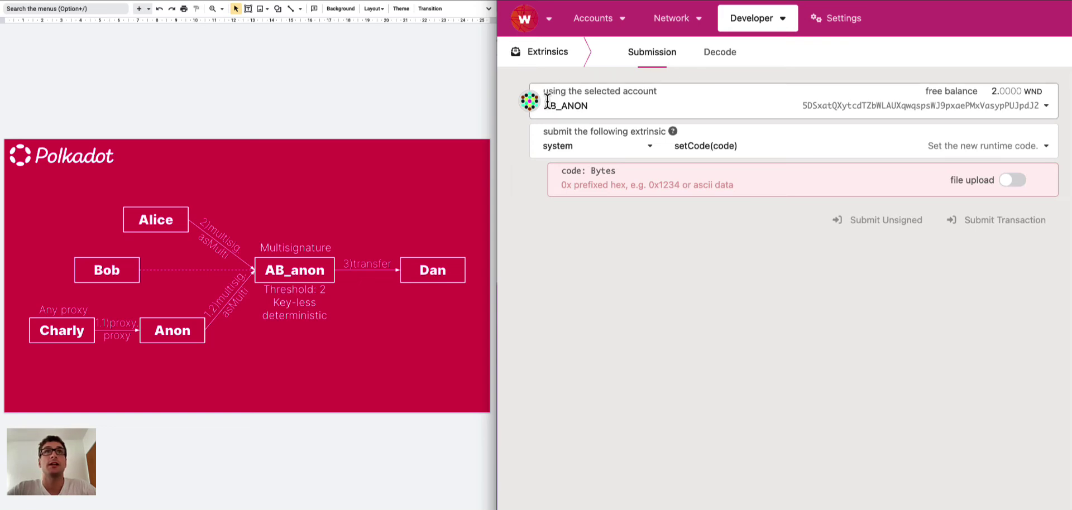
# Select CHARLY (EXTENSION) as the account that submits the extrinsic.
pyautogui.click(585, 109)
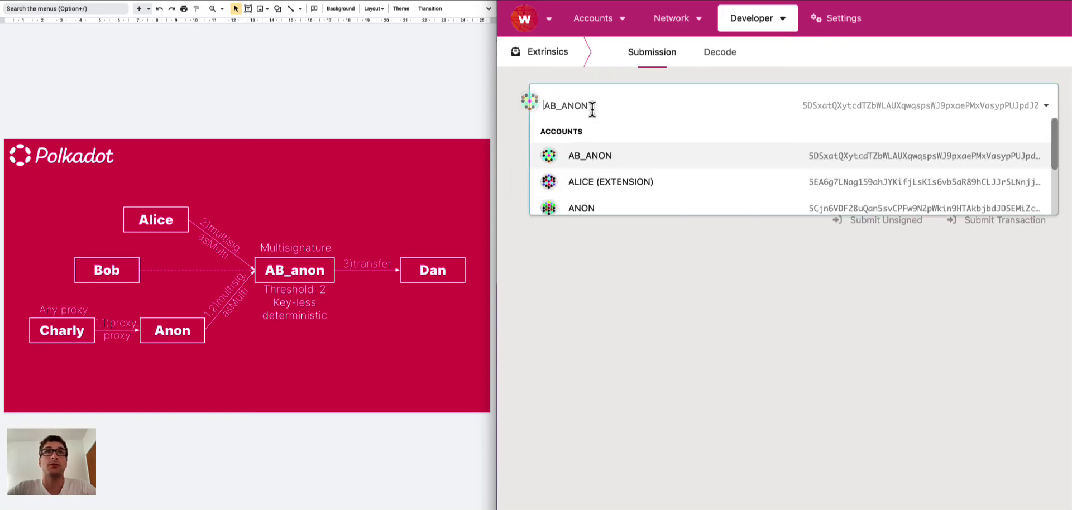
pyautogui.scroll(-2, 589, 162)
pyautogui.click(586, 175)
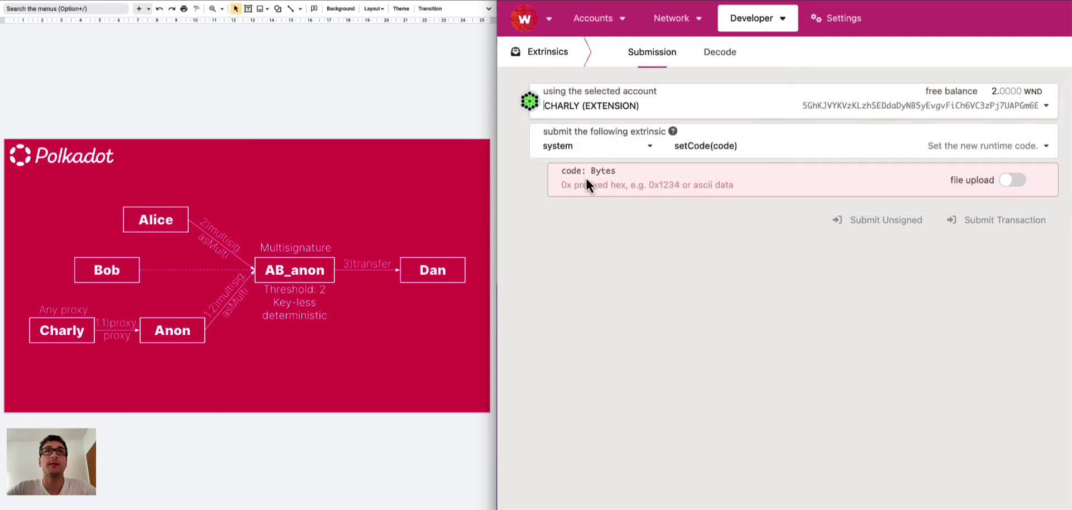
# Choose the proxy extrinsic proxy(real, forceProxyType, call) for submission.
pyautogui.click(576, 146)
pyautogui.scroll(2, 585, 202)
pyautogui.scroll(3, 584, 202)
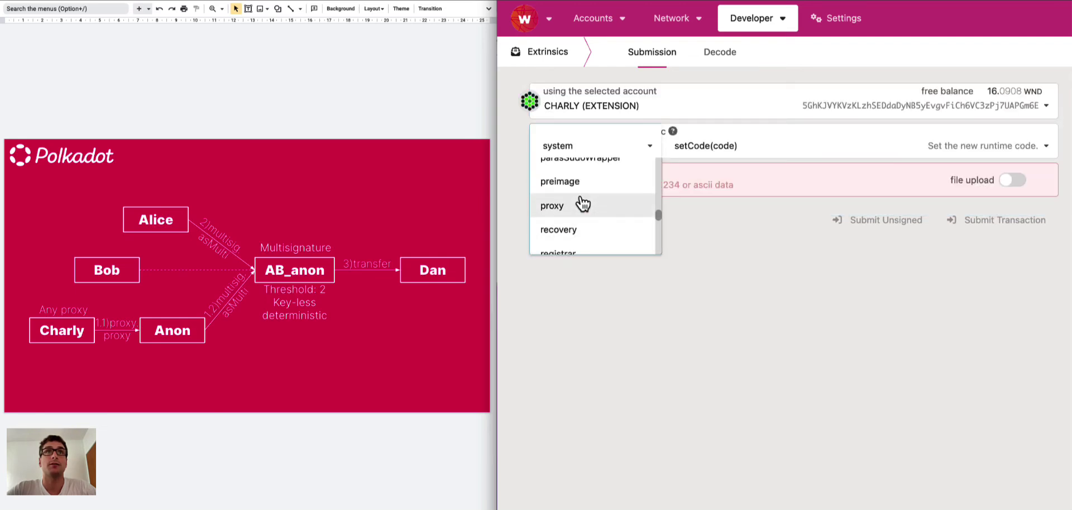
pyautogui.click(583, 205)
pyautogui.click(720, 150)
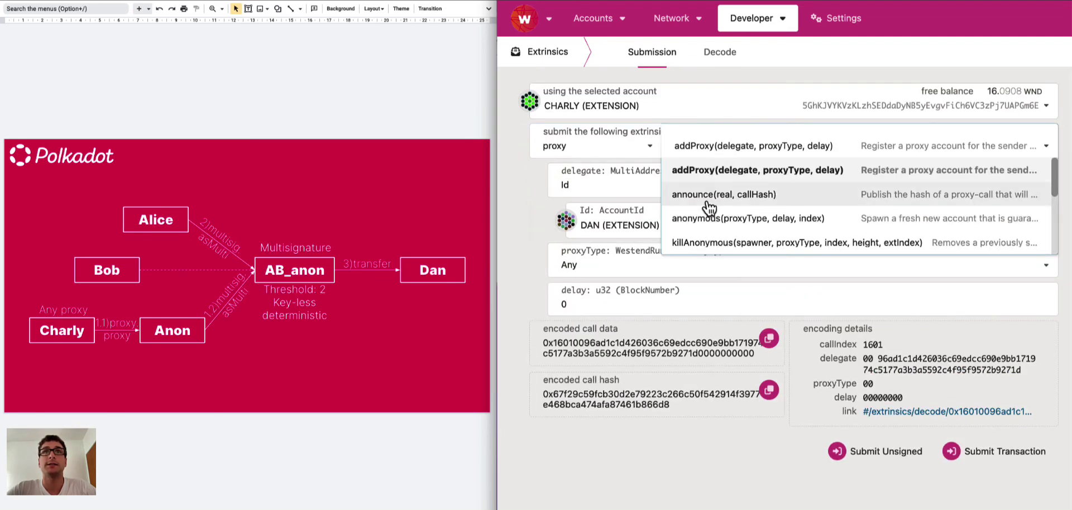
pyautogui.scroll(-3, 708, 212)
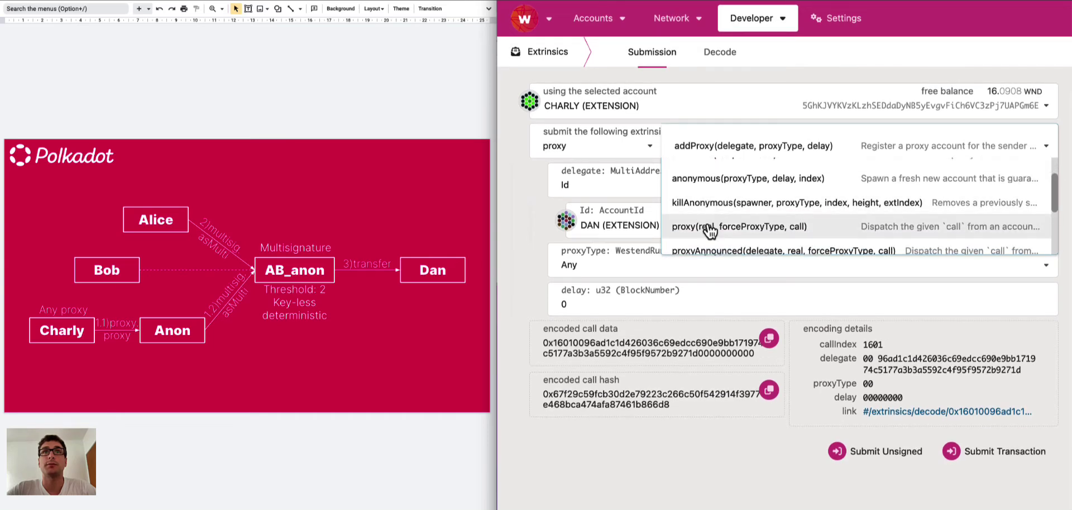
pyautogui.click(712, 231)
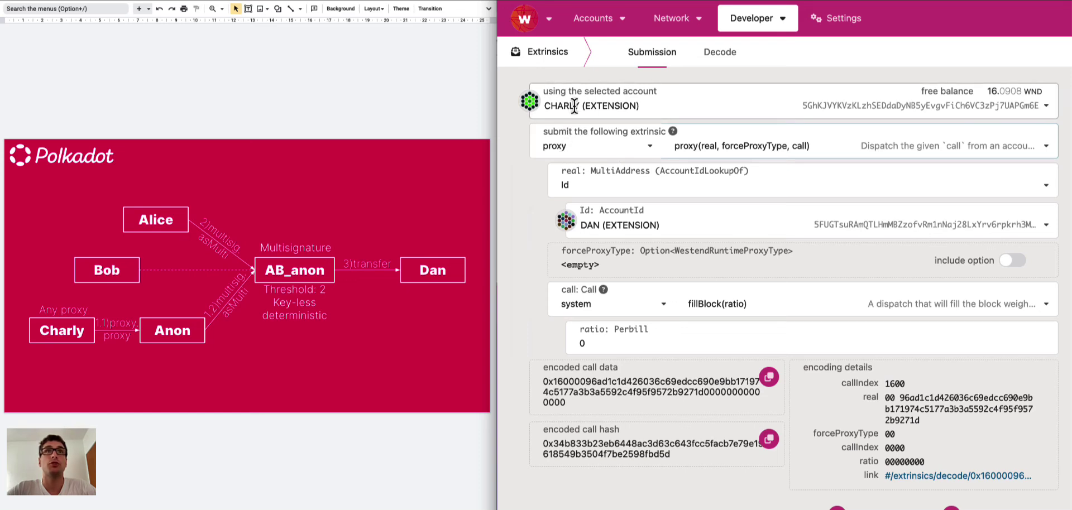
# Set the real account of the proxy call to ANON.
pyautogui.click(620, 221)
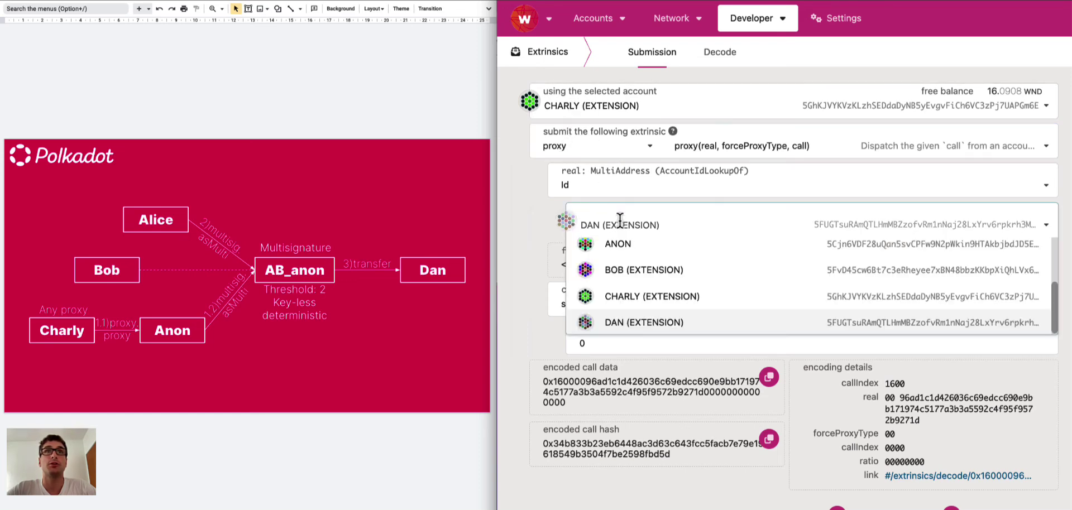
pyautogui.scroll(1, 648, 276)
pyautogui.click(639, 269)
# Set the nested call of the proxy extrinsic to multisig asMulti.
pyautogui.scroll(-1, 636, 263)
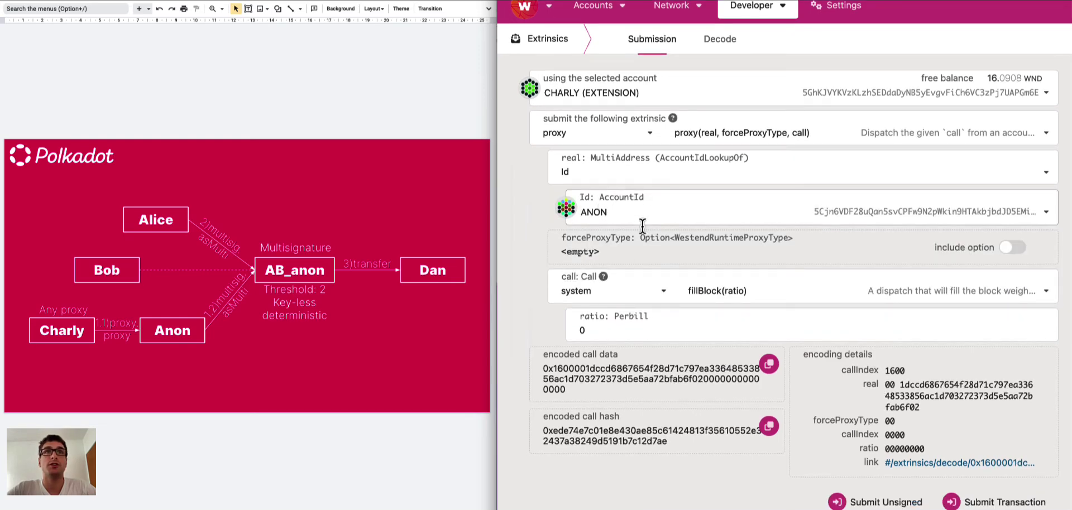
pyautogui.click(652, 293)
pyautogui.scroll(2, 625, 337)
pyautogui.scroll(4, 625, 337)
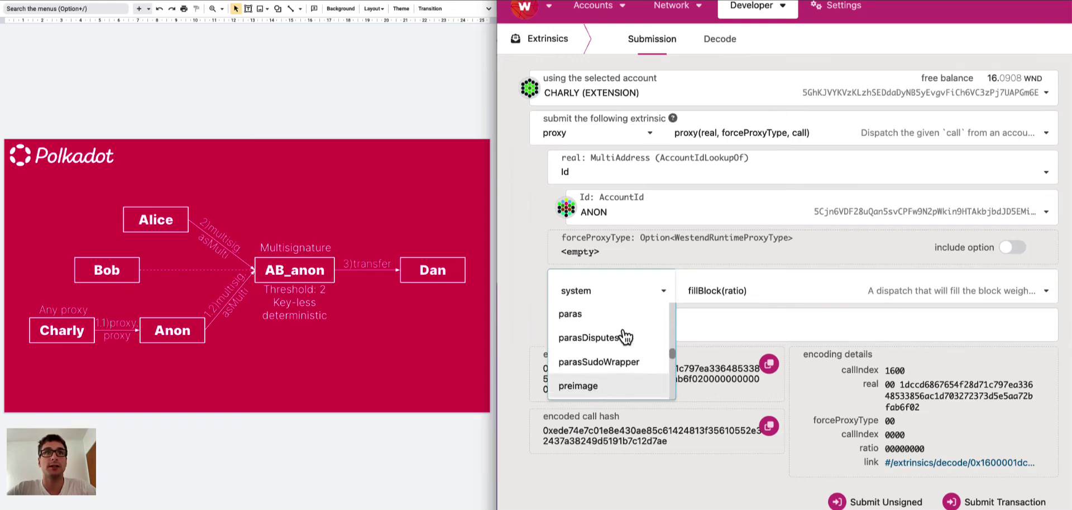
pyautogui.scroll(4, 625, 337)
pyautogui.click(625, 335)
pyautogui.click(727, 292)
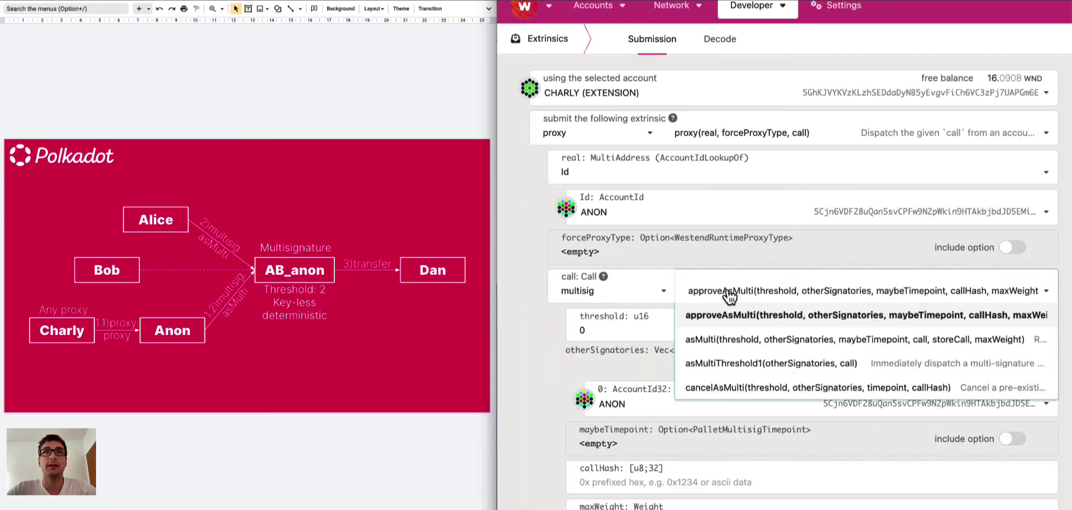
pyautogui.click(703, 341)
# Set the multisig threshold of the asMulti call to 2.
pyautogui.scroll(-1, 648, 342)
pyautogui.click(592, 285)
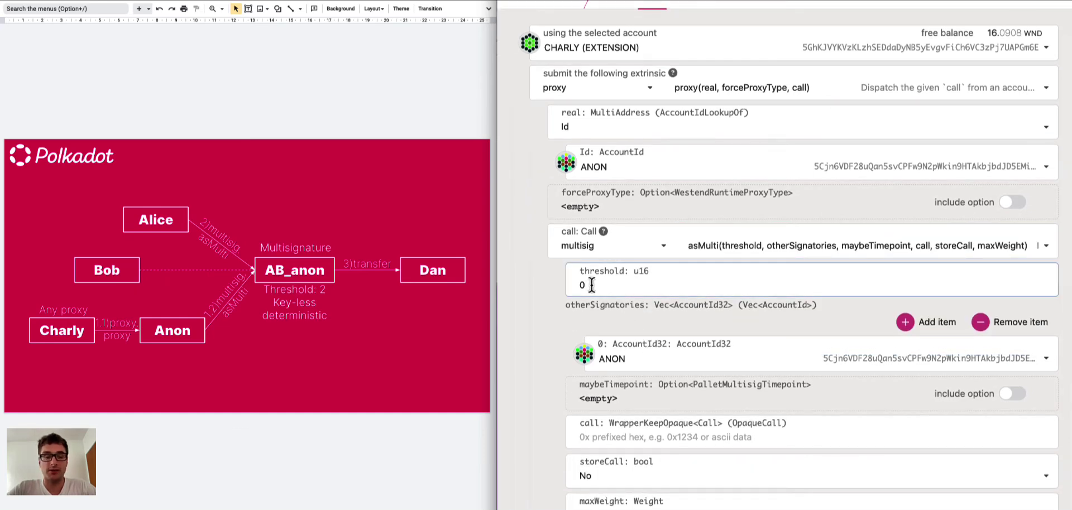
pyautogui.press('BackSpace')
pyautogui.write('2')
# Add a second entry to the other signatories and set the two to ALICE (EXTENSION) and BOB (EXTENSION).
pyautogui.scroll(-1, 682, 299)
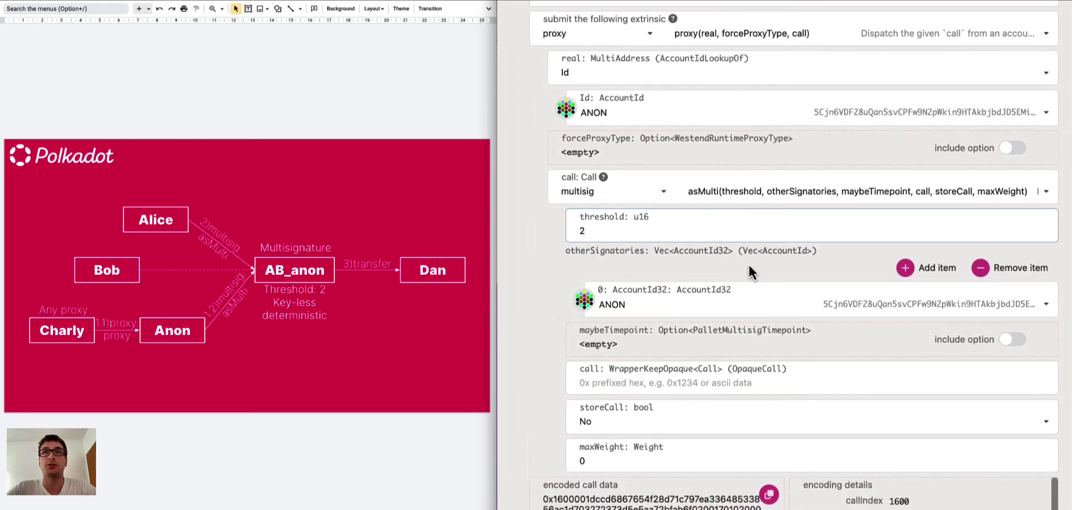
pyautogui.scroll(-1, 748, 264)
pyautogui.click(925, 245)
pyautogui.click(930, 264)
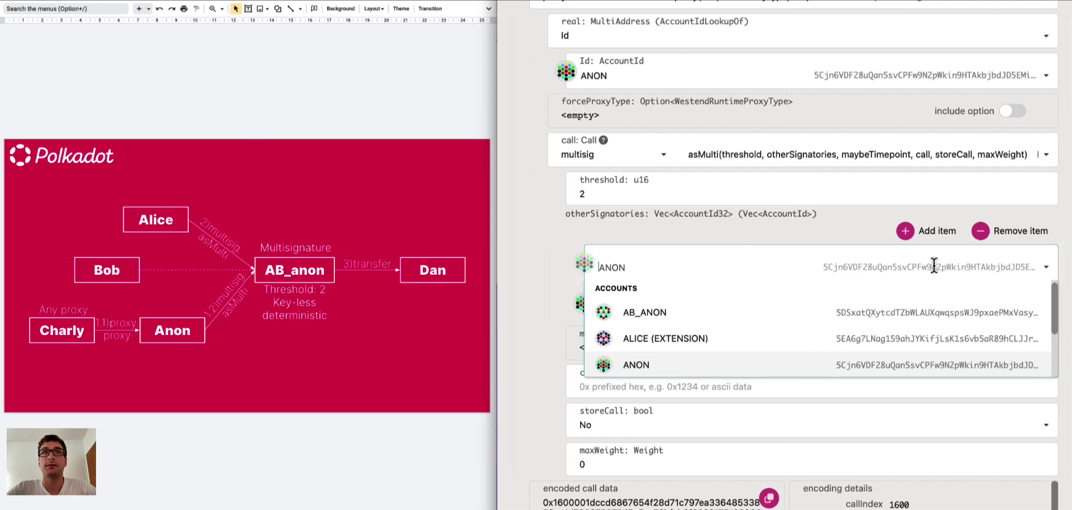
pyautogui.click(682, 343)
pyautogui.click(674, 300)
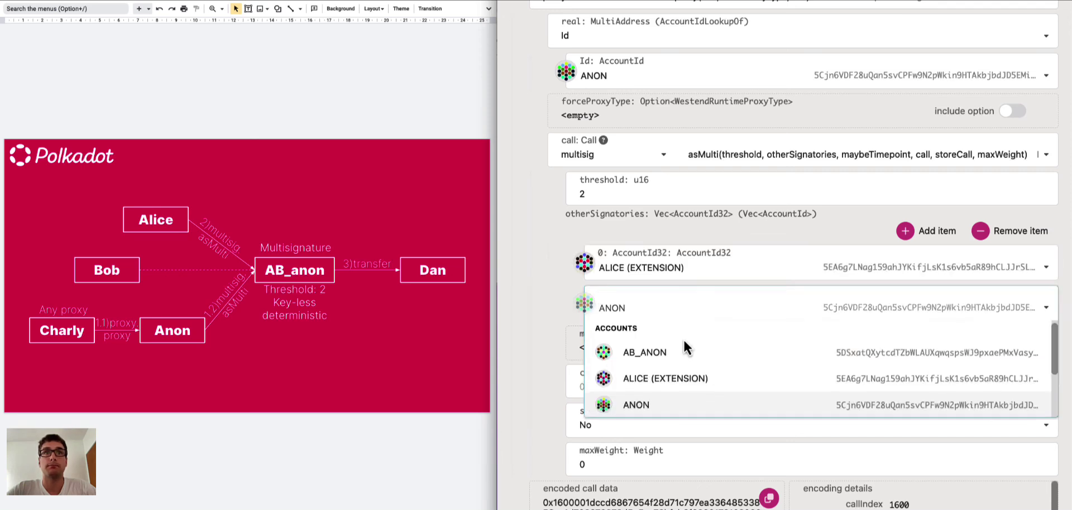
pyautogui.scroll(-2, 683, 339)
pyautogui.click(670, 371)
pyautogui.scroll(-1, 700, 336)
pyautogui.scroll(-2, 700, 336)
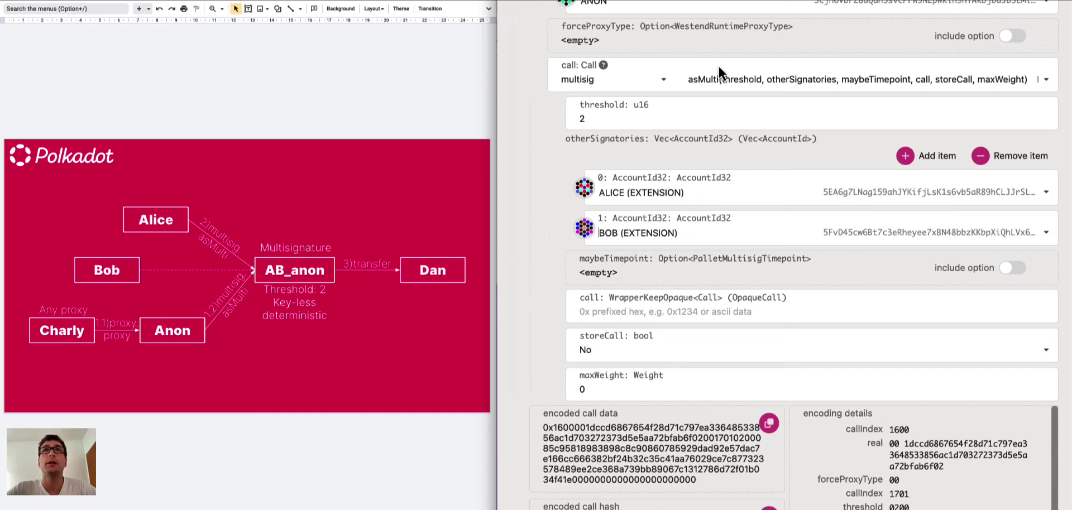
# Reload the Extrinsics page to clear the partly filled submission form.
pyautogui.press('super+r')
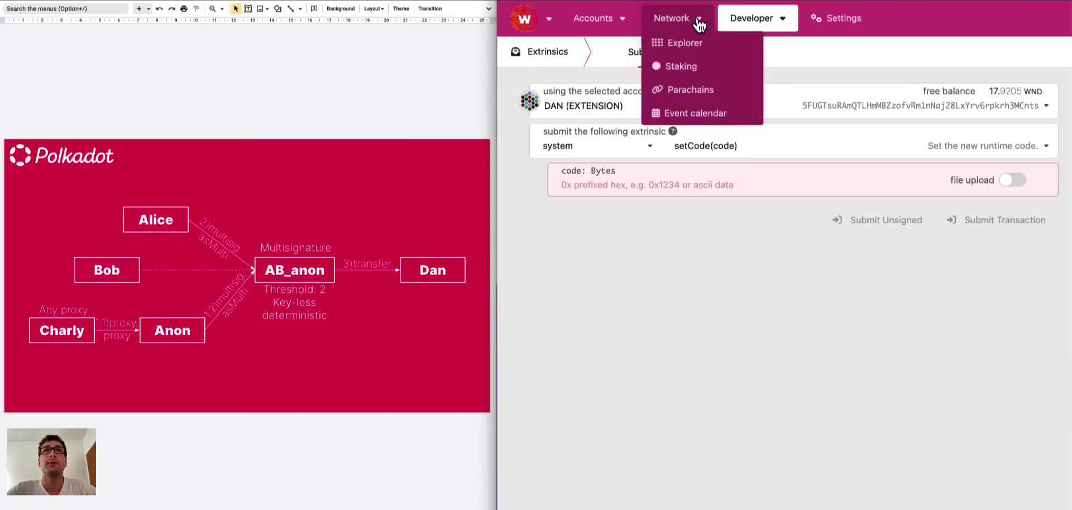
pyautogui.moveTo(751, 22)
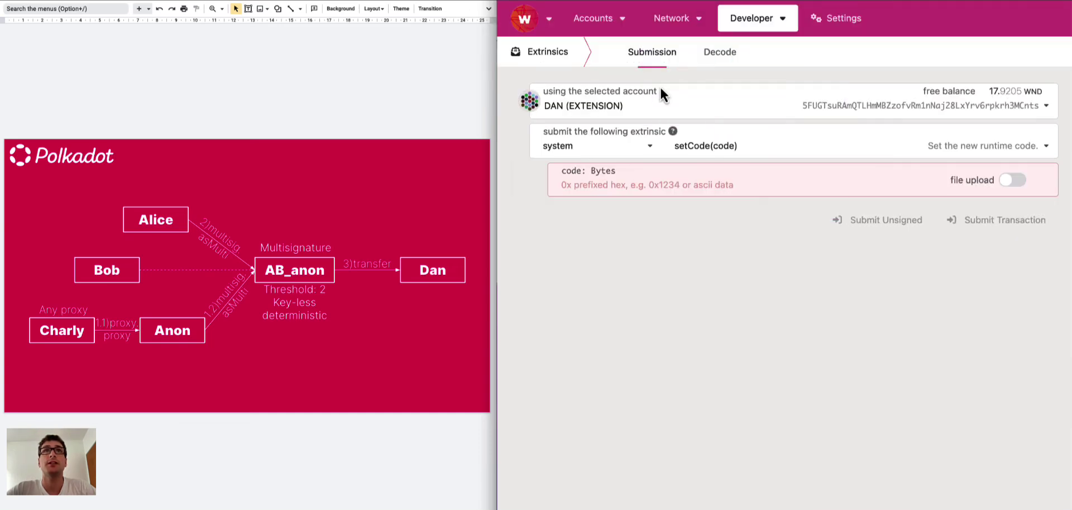
# Select AB_ANON as the account for the new extrinsic.
pyautogui.click(650, 101)
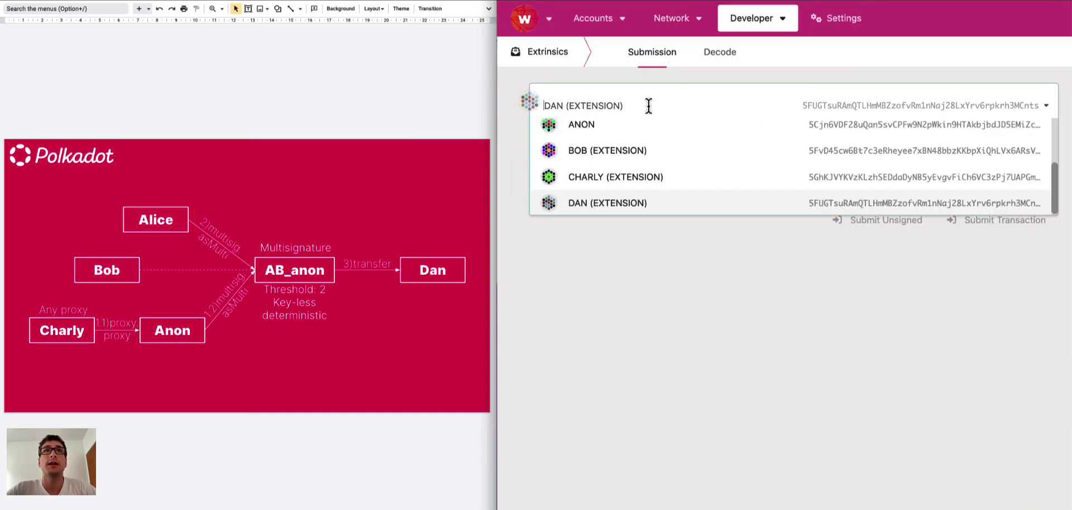
pyautogui.scroll(5, 610, 174)
pyautogui.click(612, 155)
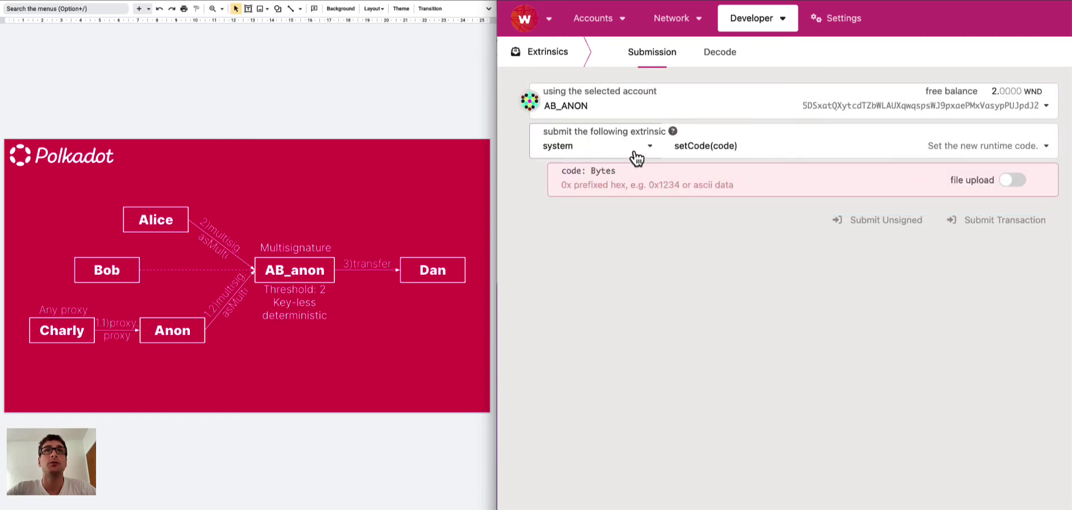
# Set the extrinsic of AB_ANON to balances transferKeepAlive(dest, value).
pyautogui.click(639, 148)
pyautogui.scroll(3, 621, 199)
pyautogui.scroll(10, 621, 199)
pyautogui.scroll(-2, 620, 199)
pyautogui.click(613, 213)
pyautogui.click(712, 149)
pyautogui.scroll(-2, 720, 226)
pyautogui.click(724, 249)
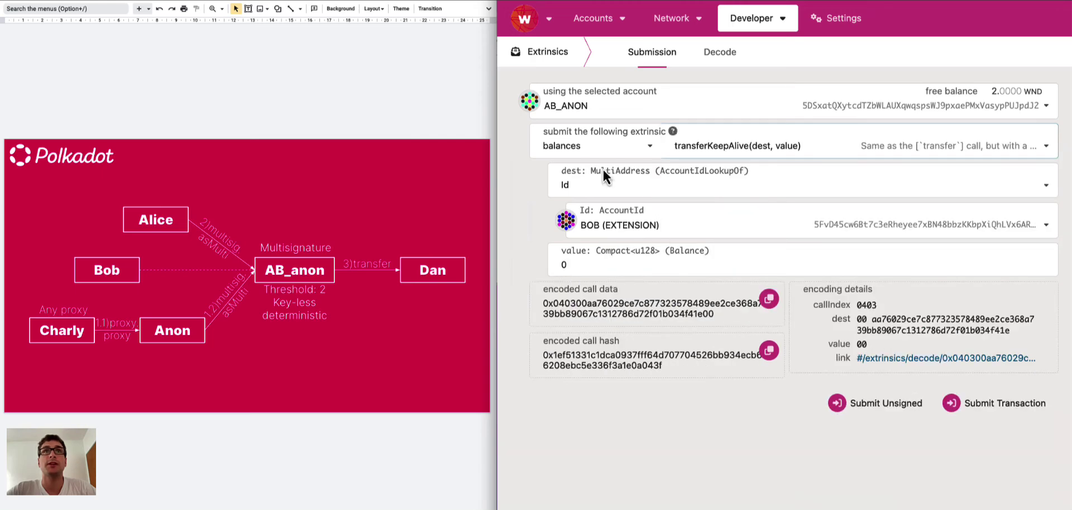
pyautogui.click(624, 221)
pyautogui.scroll(-2, 643, 302)
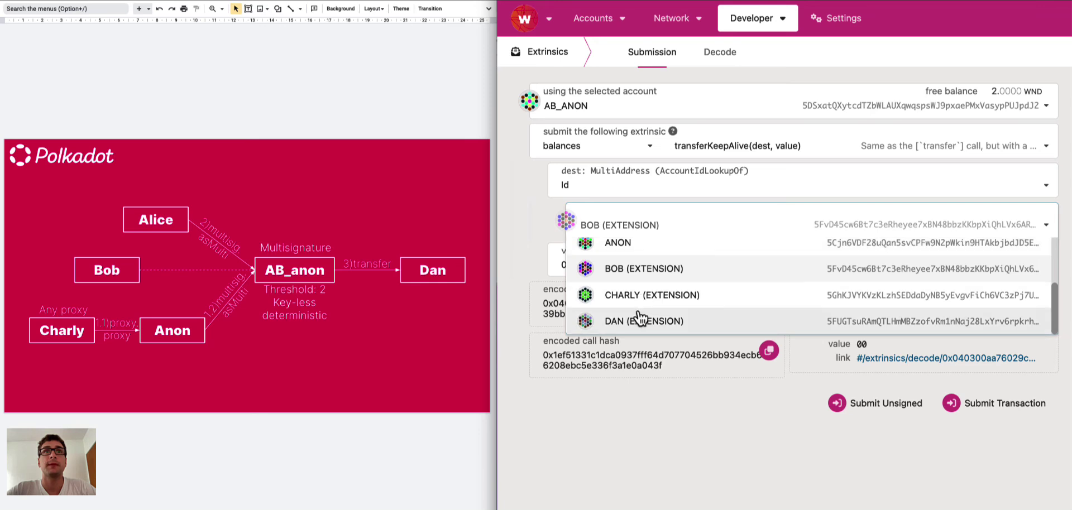
pyautogui.click(636, 321)
pyautogui.click(604, 266)
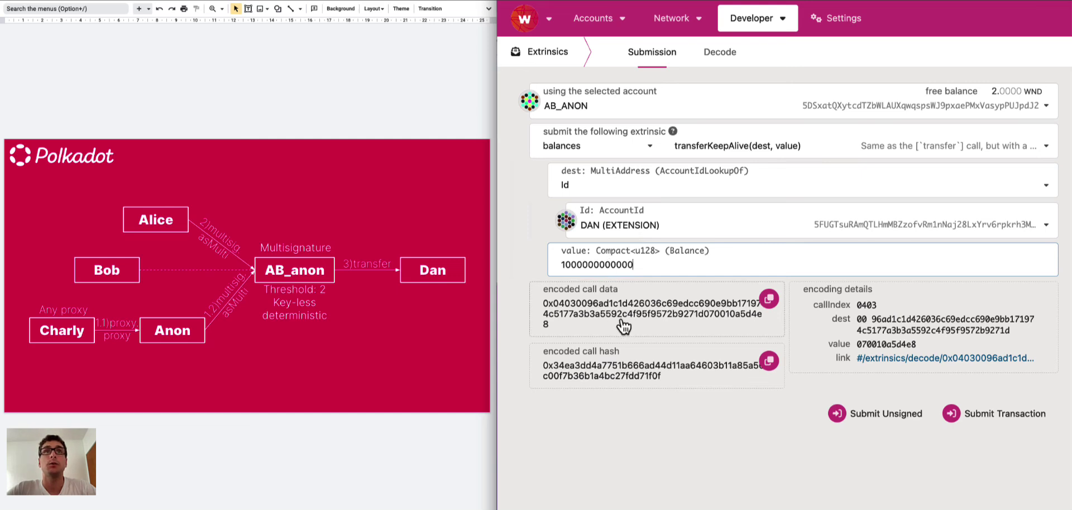
# Copy the transfer's encoded call data into the call field of the asMulti call in CHARLY's proxy extrinsic.
pyautogui.click(769, 301)
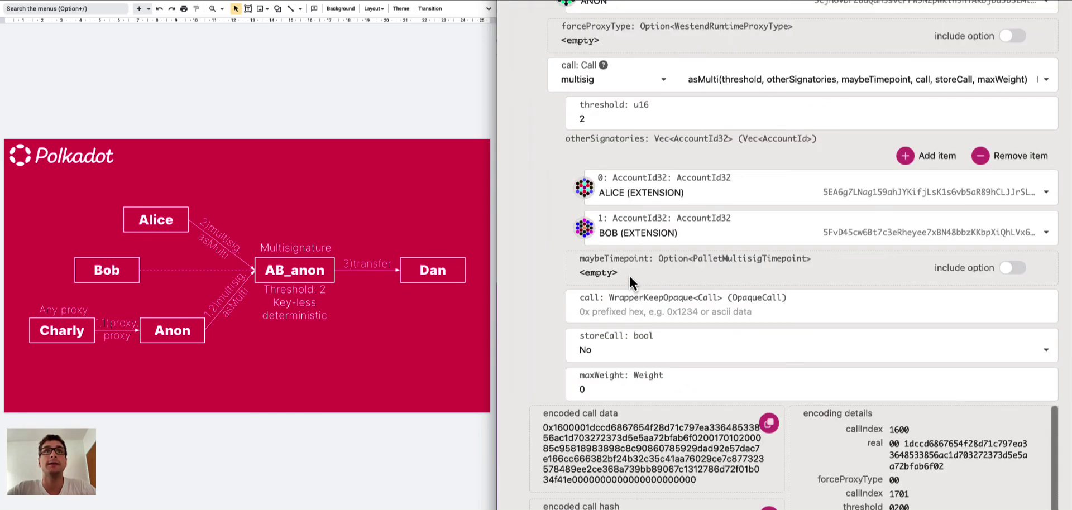
pyautogui.click(604, 312)
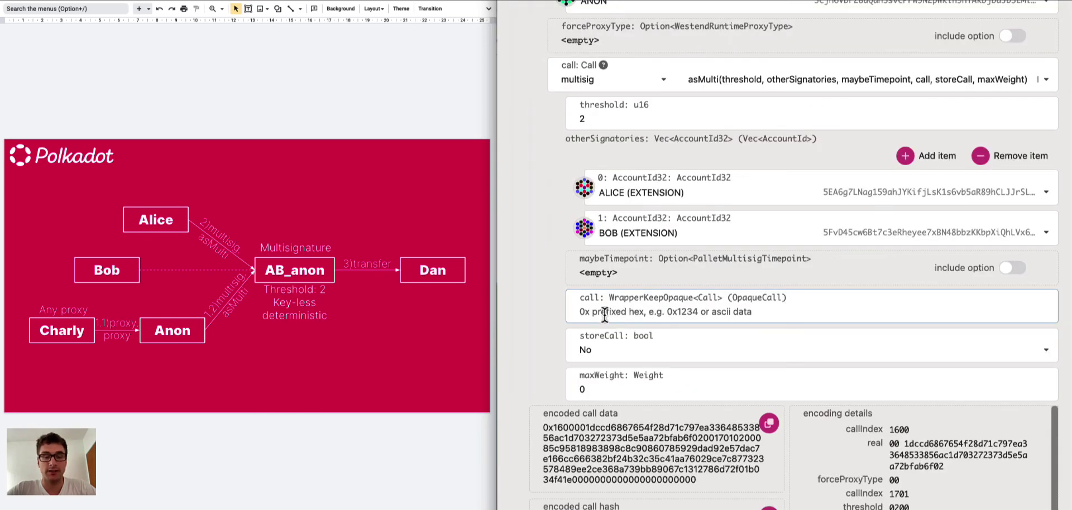
pyautogui.press('super+v')
# Review the proxy extrinsic, then sign and submit it from CHARLY (EXTENSION).
pyautogui.scroll(5, 775, 293)
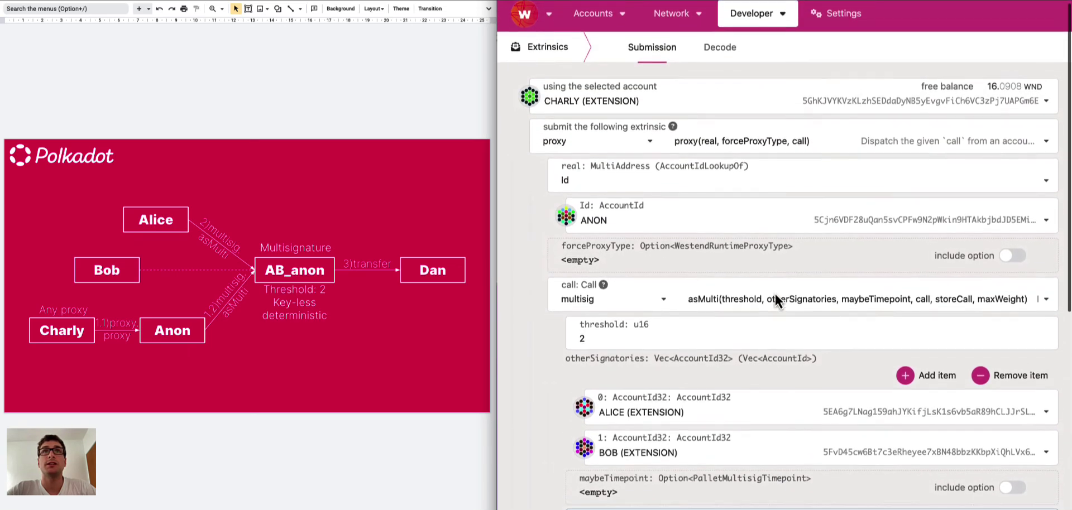
pyautogui.scroll(-1, 775, 292)
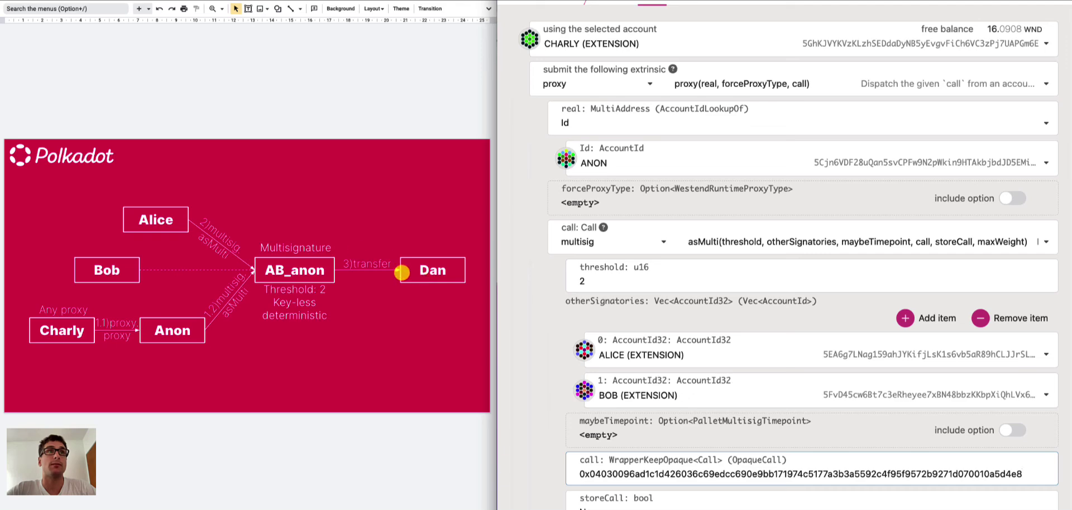
pyautogui.scroll(-6, 654, 304)
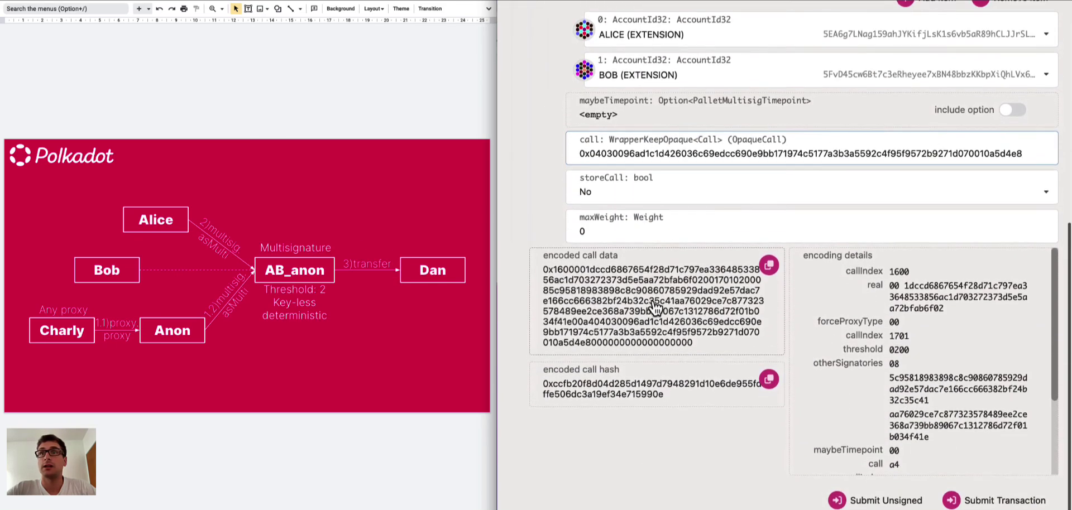
pyautogui.click(980, 502)
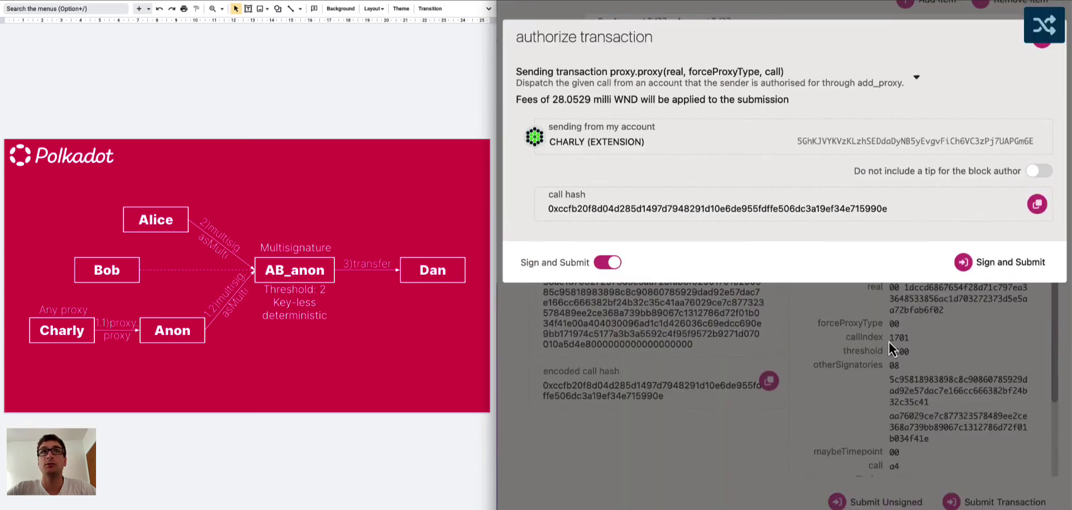
pyautogui.click(993, 269)
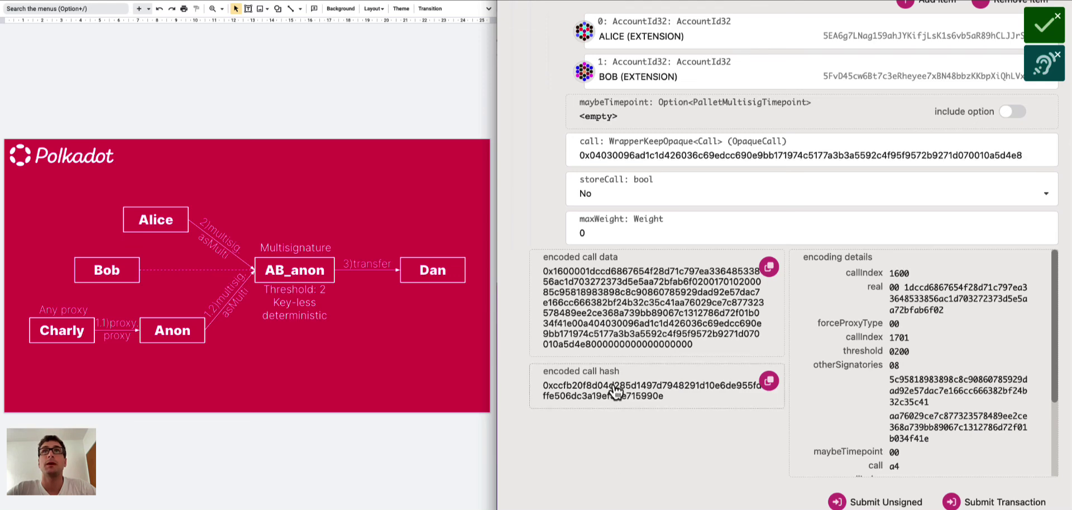
# Go to the accounts list, open the pending multisig approvals of AB_ANON and expand the existing approvals.
pyautogui.moveTo(593, 22)
pyautogui.click(614, 45)
pyautogui.scroll(-1, 642, 273)
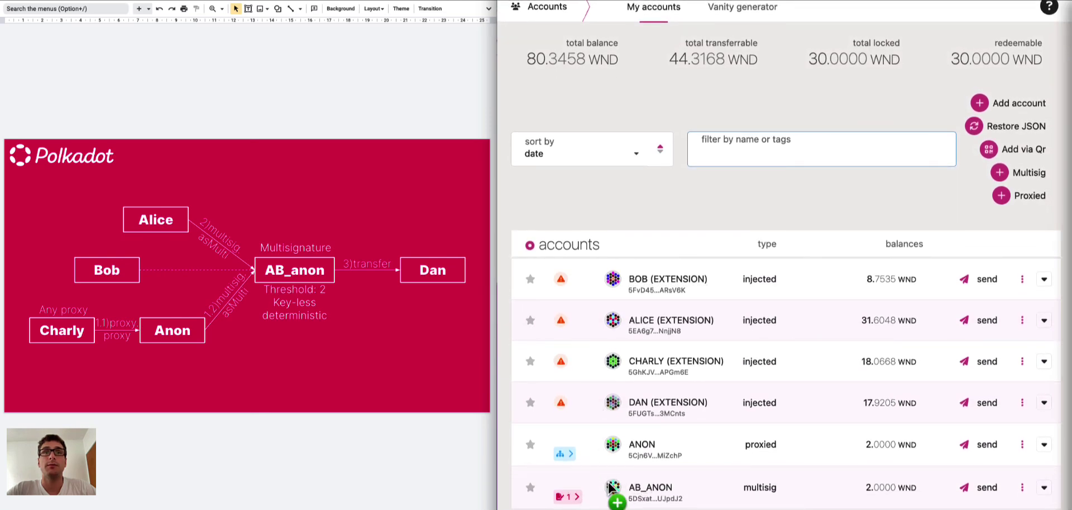
pyautogui.moveTo(560, 496)
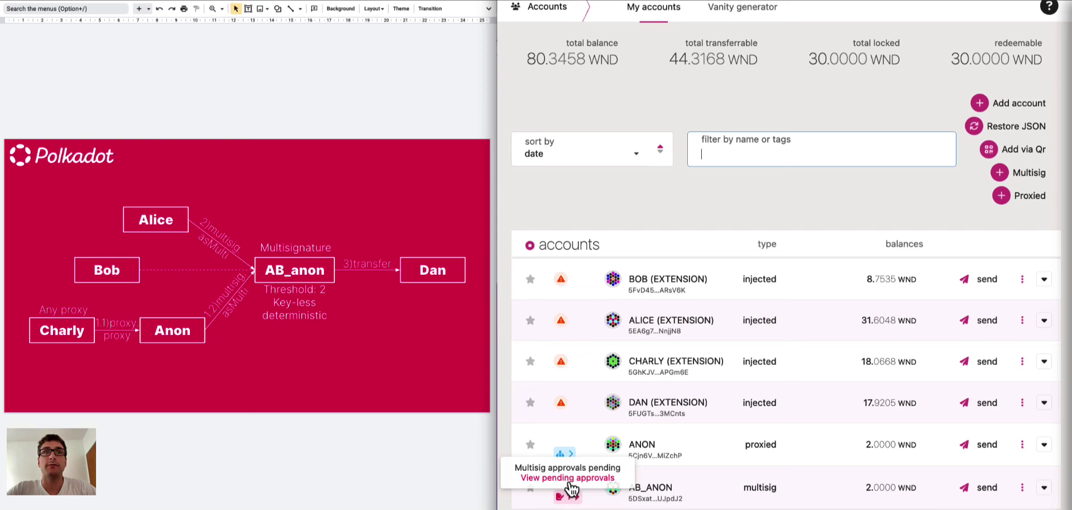
pyautogui.click(575, 485)
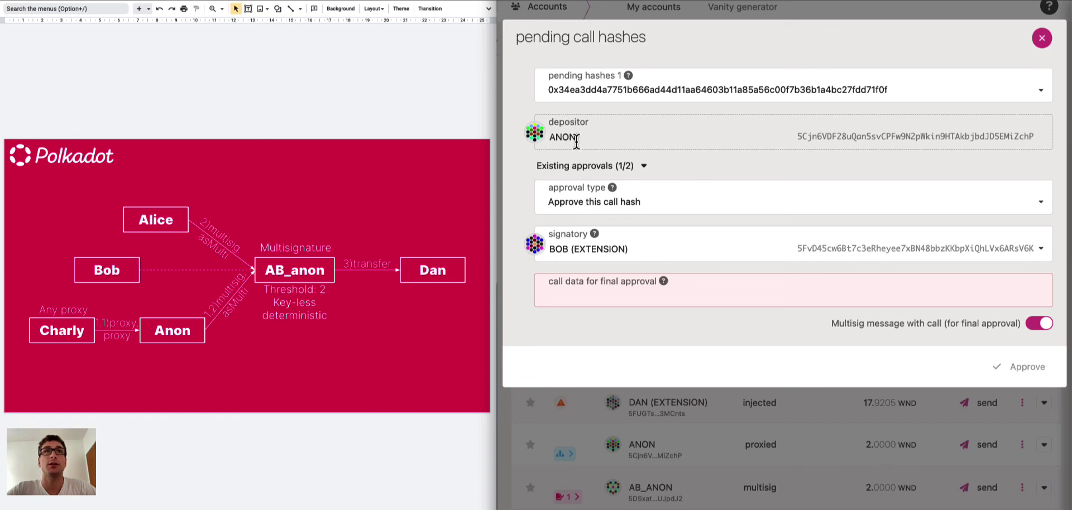
pyautogui.click(645, 167)
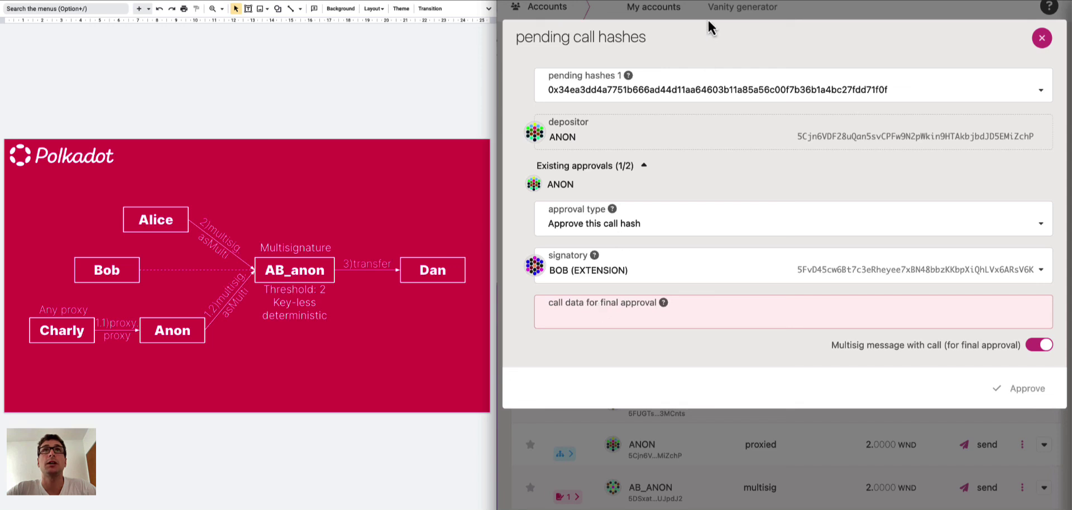
# Copy the encoded call data of the transferKeepAlive extrinsic into AB_ANON's pending approval as call data for final approval.
pyautogui.click(713, 3)
pyautogui.moveTo(653, 114)
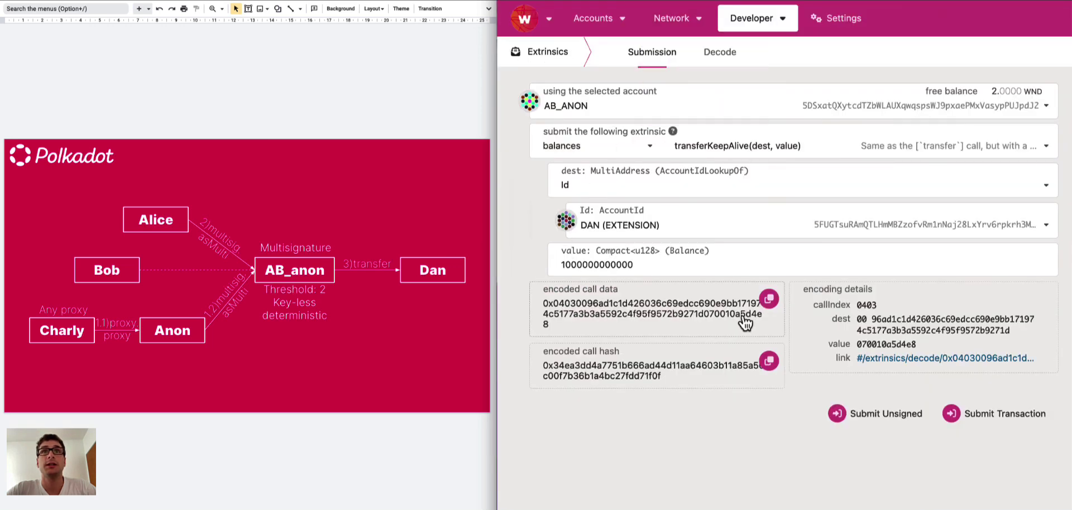
pyautogui.click(768, 297)
pyautogui.moveTo(748, 29)
pyautogui.hotkey('ctrl', 'shift', 'Tab')
pyautogui.click(626, 317)
pyautogui.press('super+v')
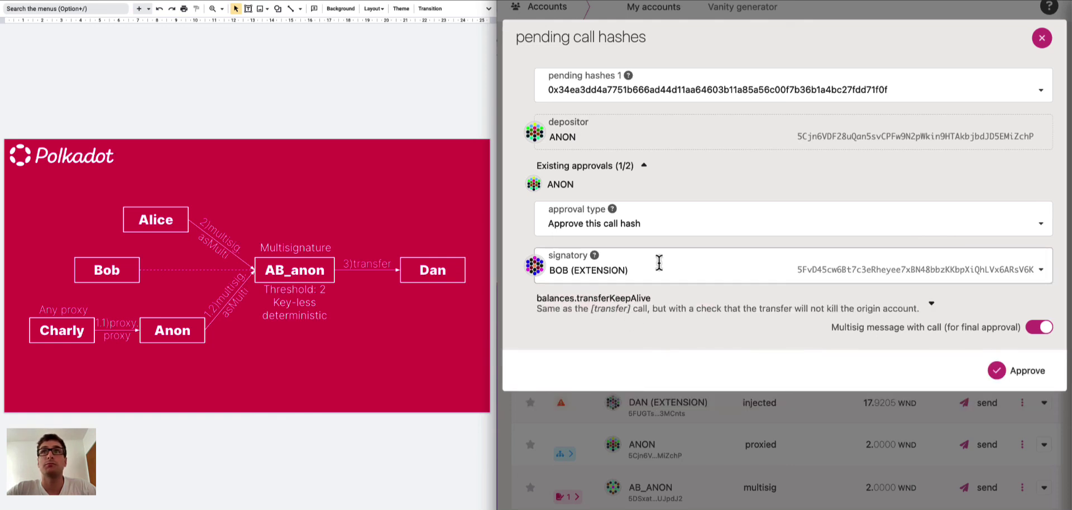
# Set the signatory to ALICE (EXTENSION), approve the pending call hash, and sign and submit the approval.
pyautogui.click(1004, 267)
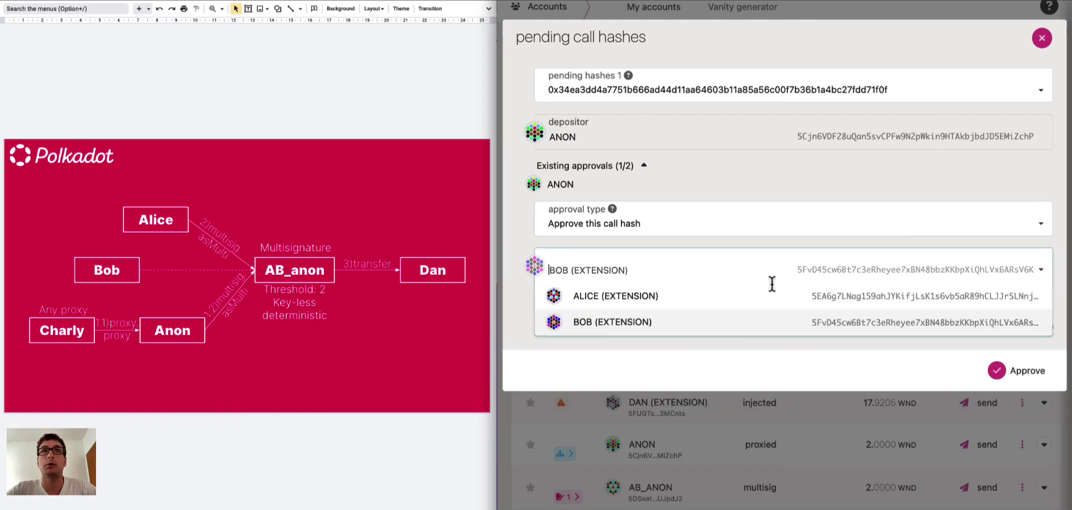
pyautogui.click(610, 304)
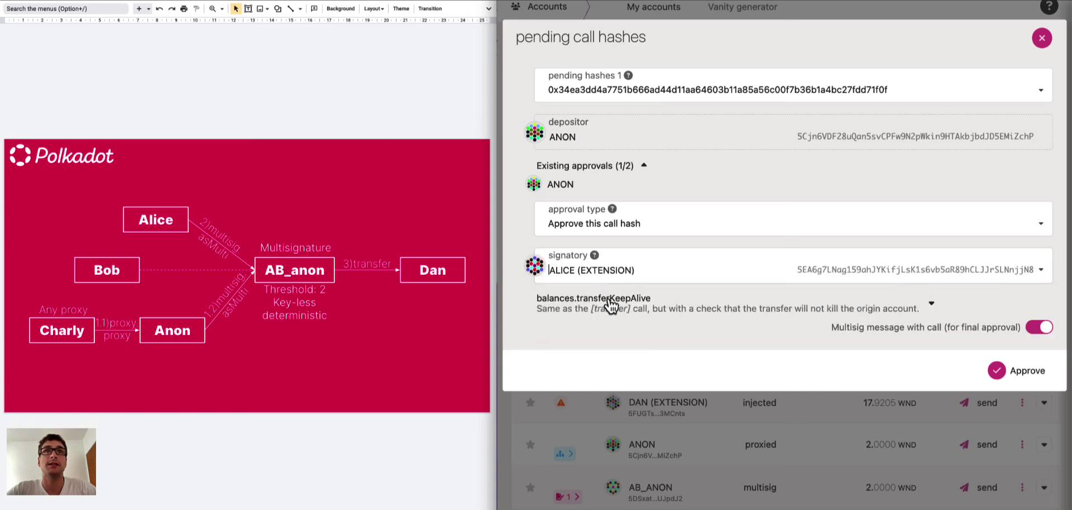
pyautogui.click(1006, 378)
pyautogui.click(991, 284)
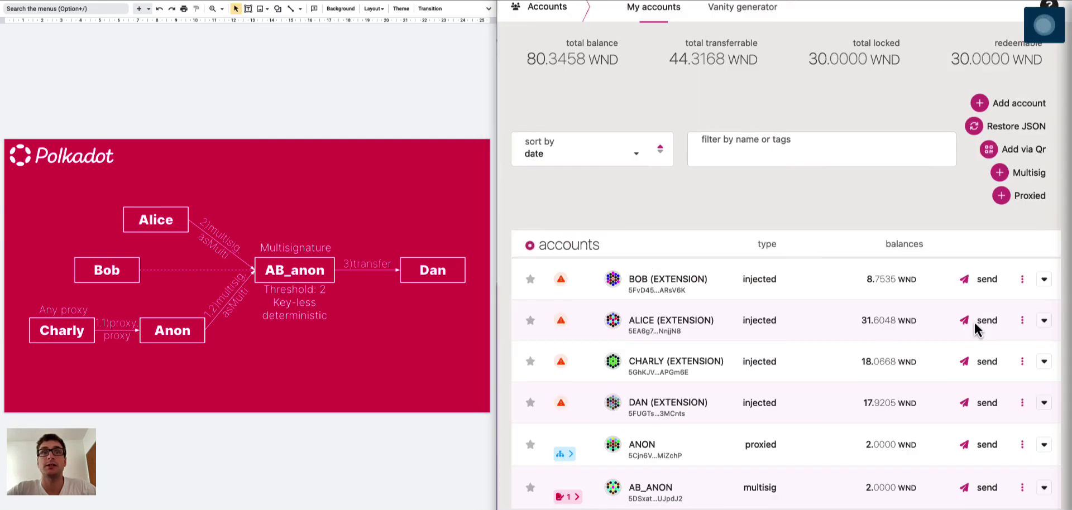